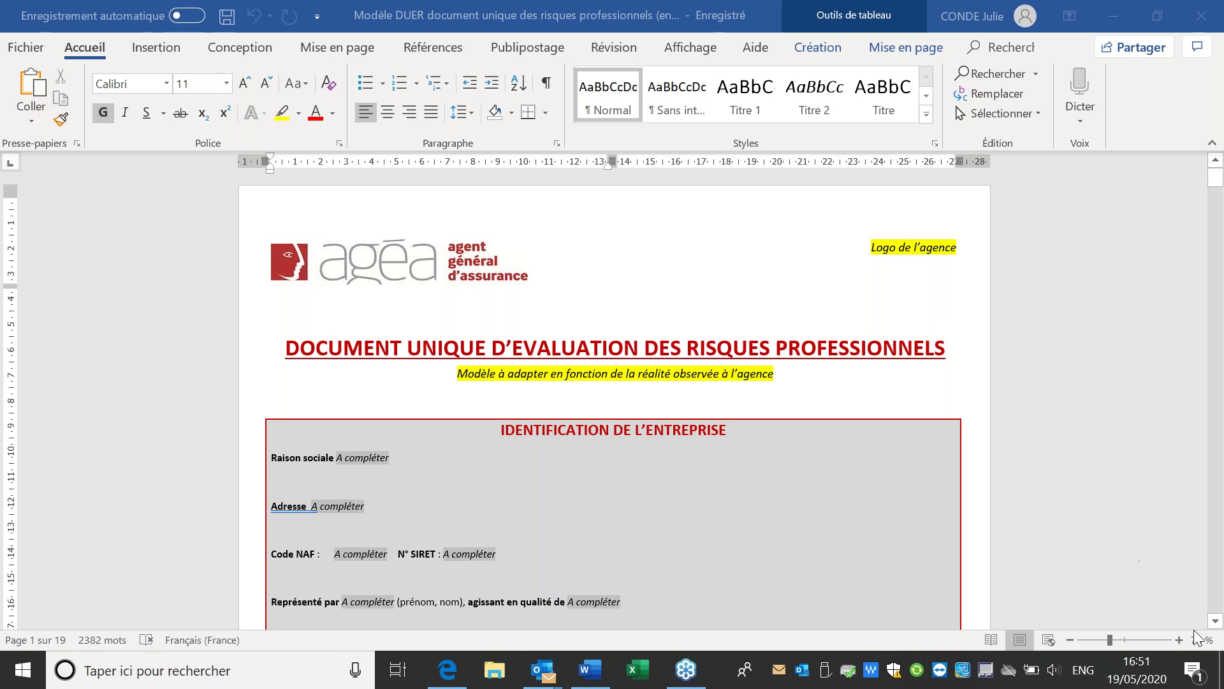
- Examine the company identification block on the cover page and the "Contacts utiles" table on page 2
left_click(1216, 622)
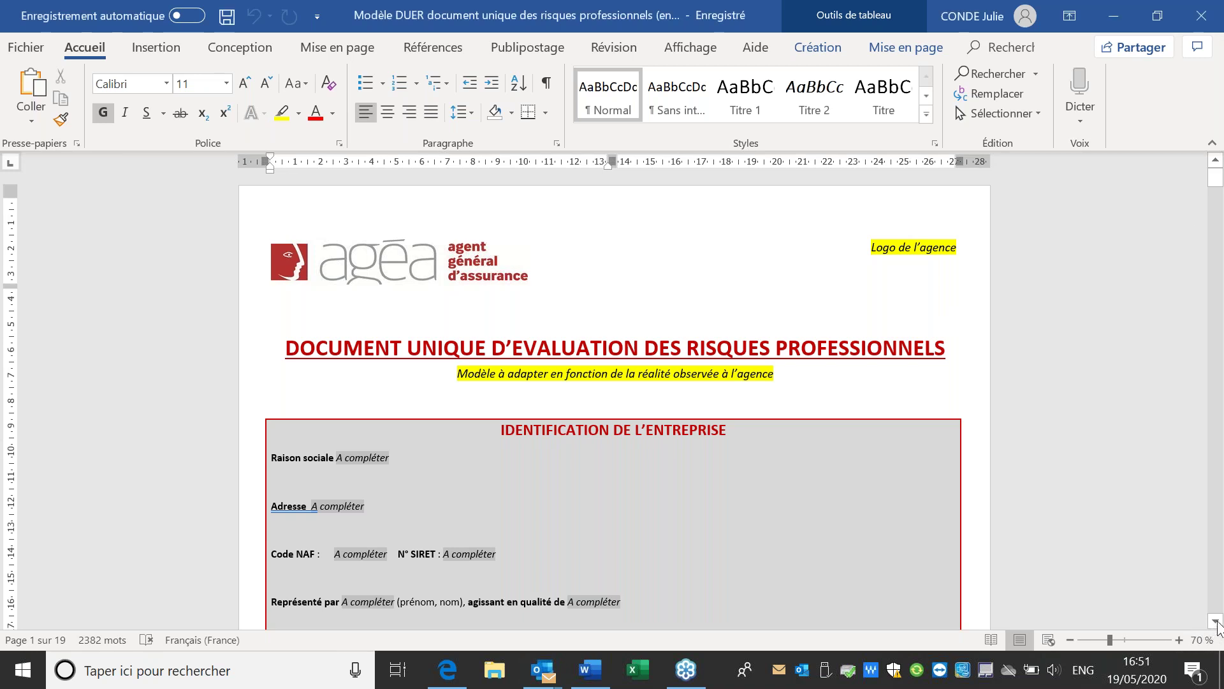
left_click(1217, 622)
left_click(1216, 622)
left_click(1216, 622)
left_click(1216, 622)
left_click(1217, 622)
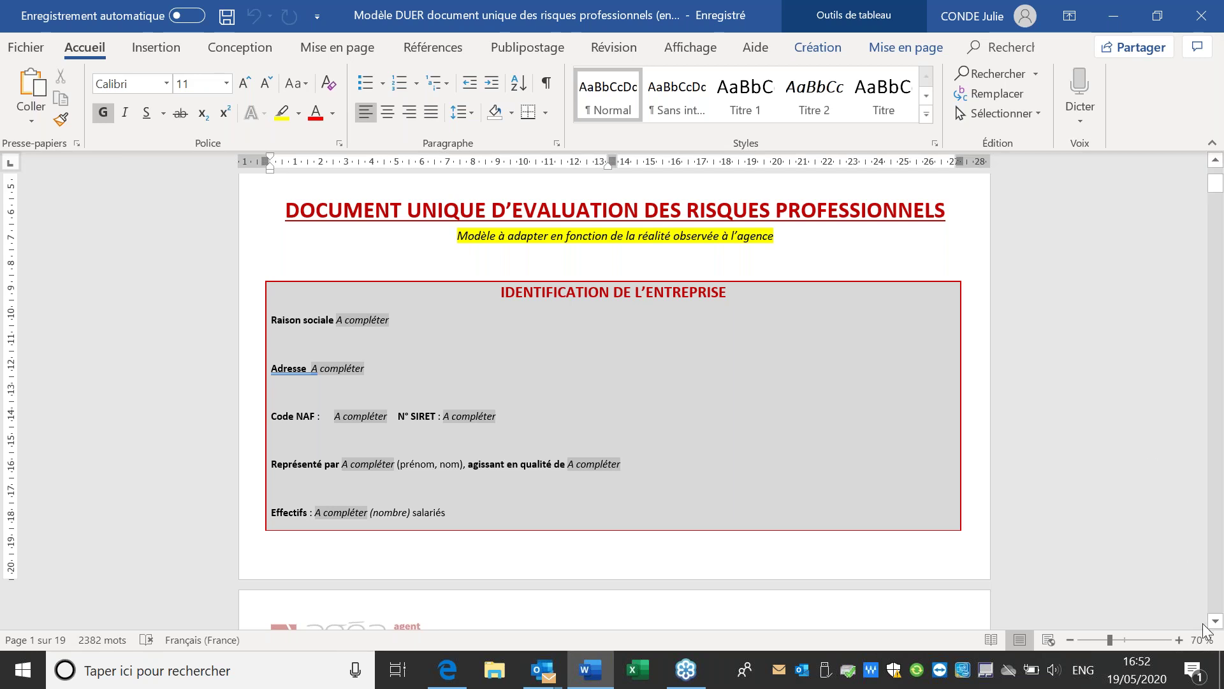
left_click(1217, 622)
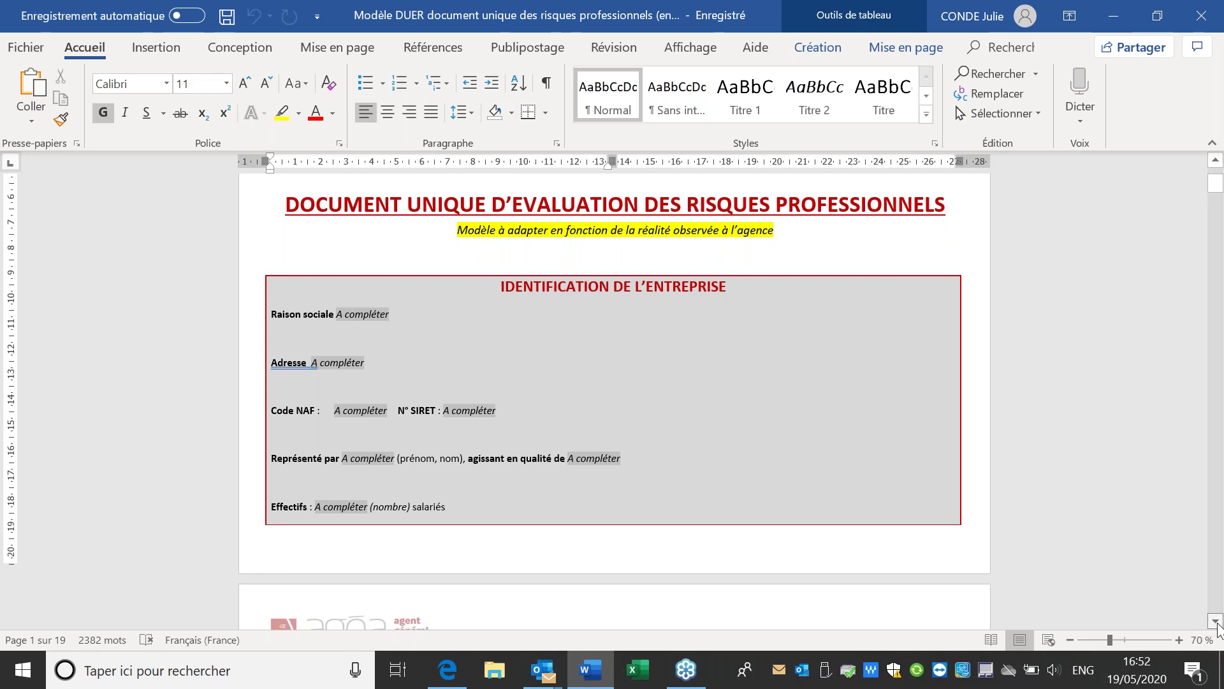
left_click(1216, 622)
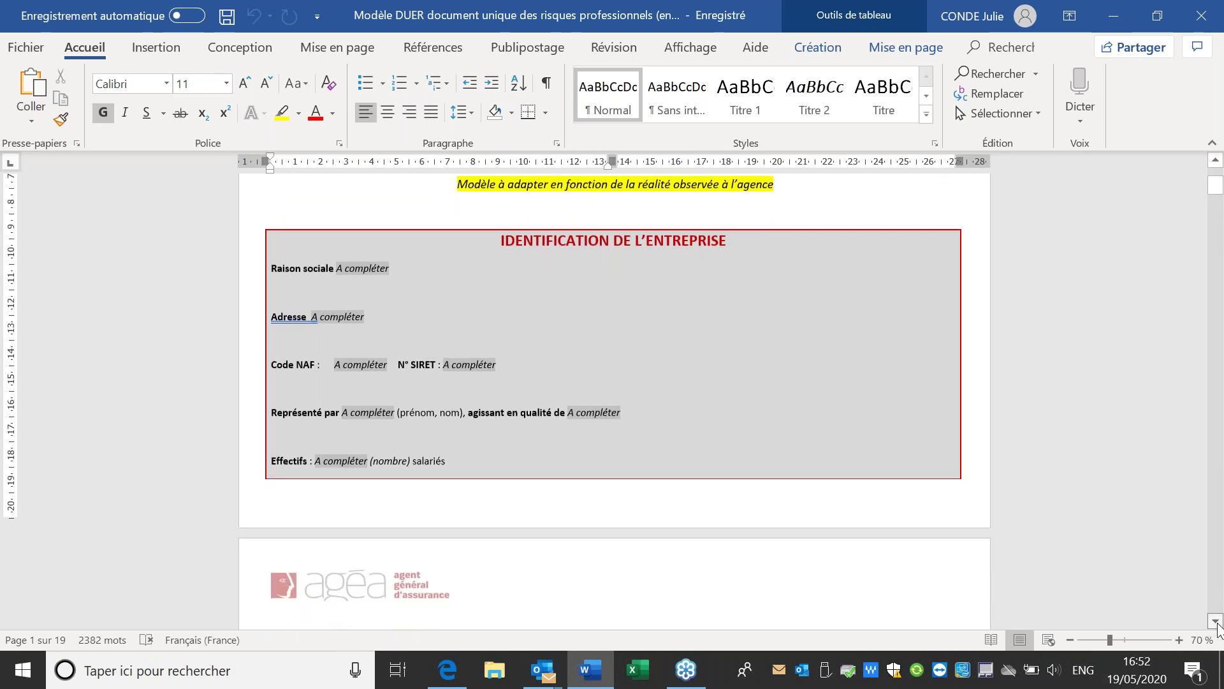
left_click(1217, 621)
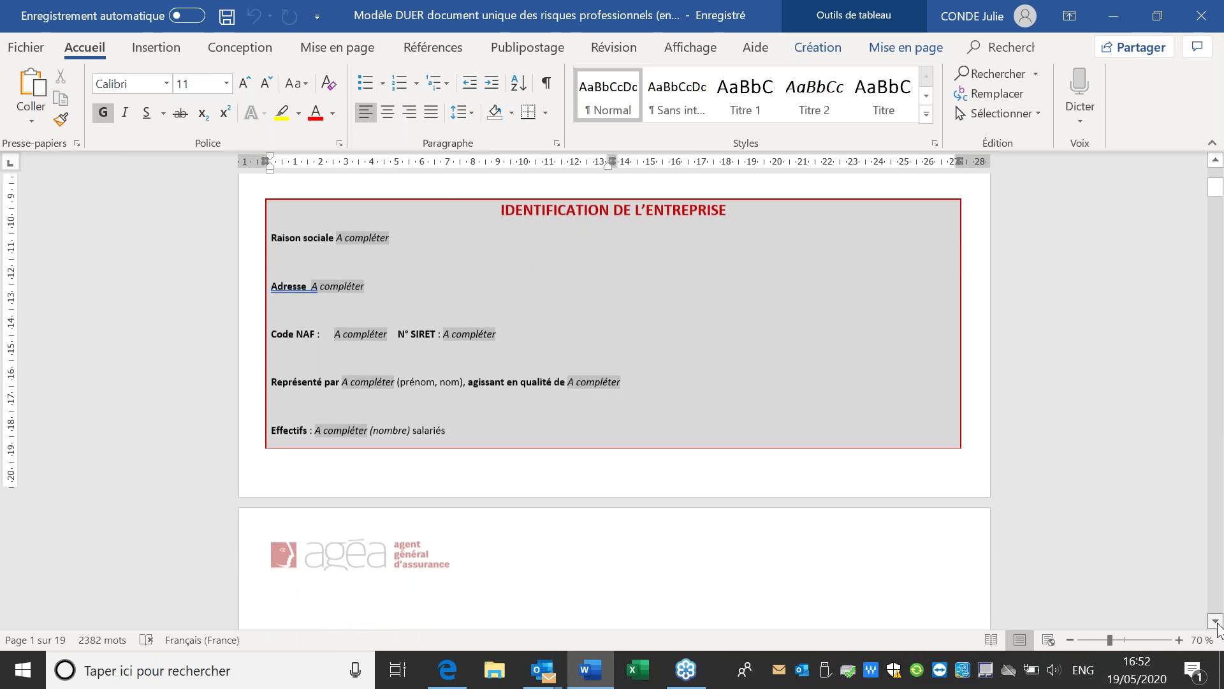
left_click(1217, 622)
scroll(1216, 622, "down", 3)
scroll(1216, 623, "down", 5)
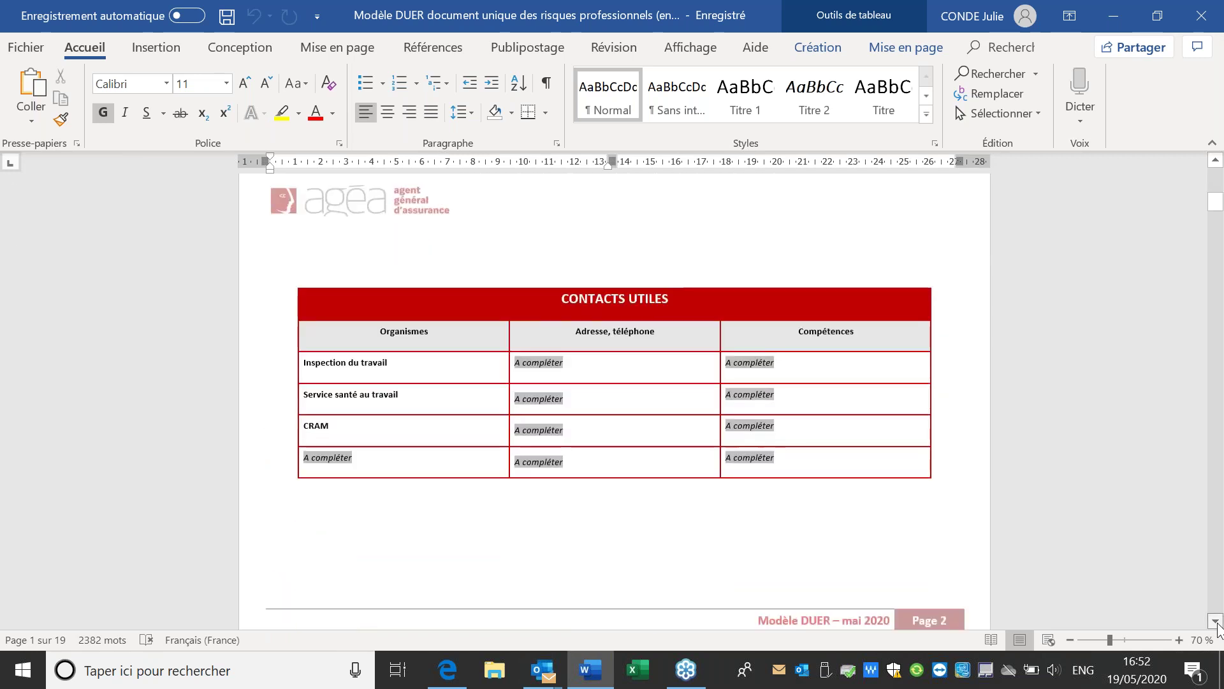
scroll(1217, 623, "down", 1)
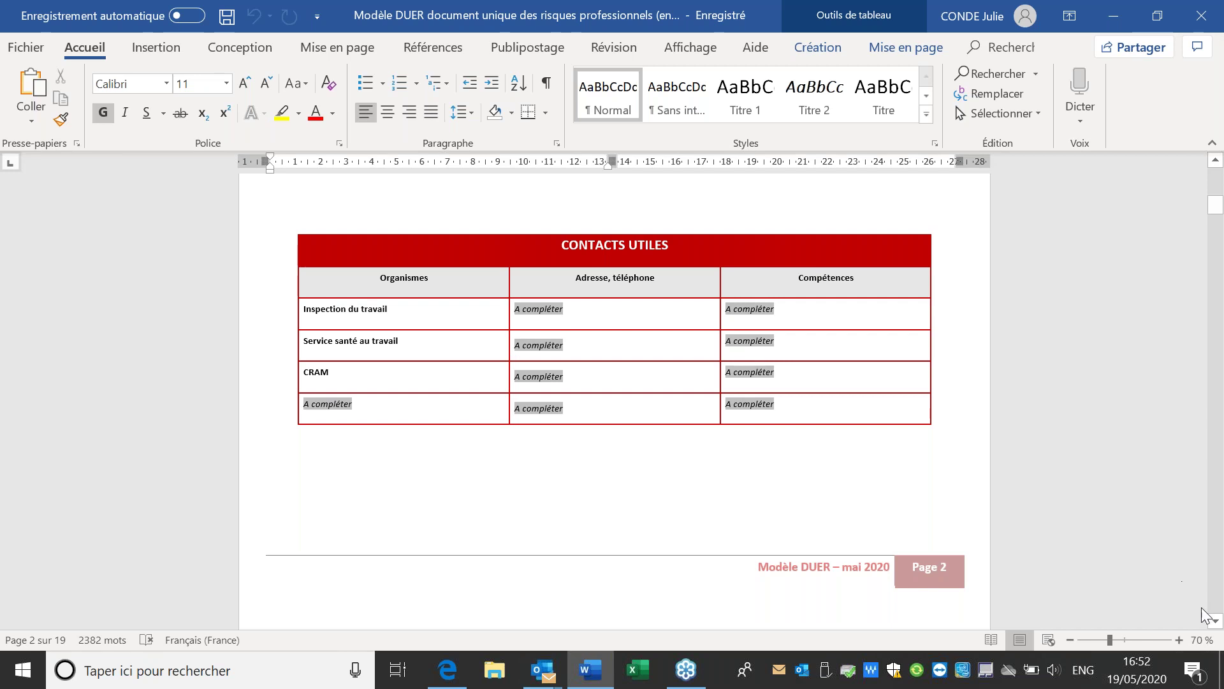
- Read the "Comment utiliser ce modèle ?" instructions on page 3 for identifying, rating and prioritising risks
left_click(1216, 622)
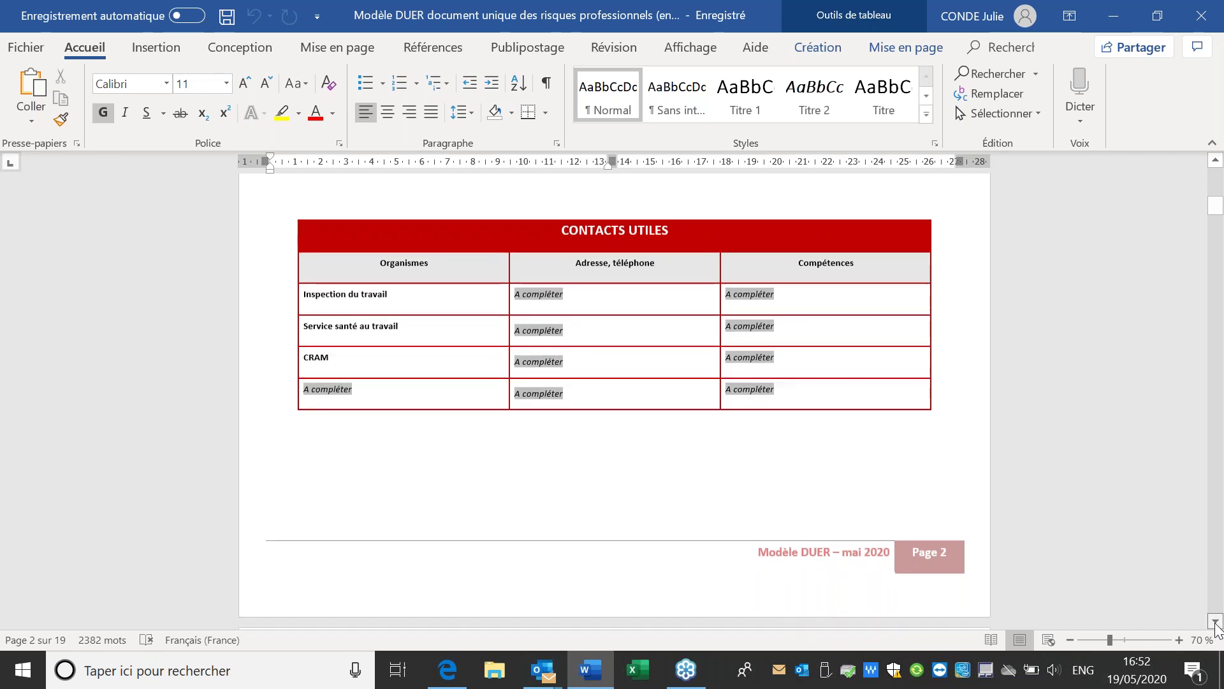
left_click(1215, 622)
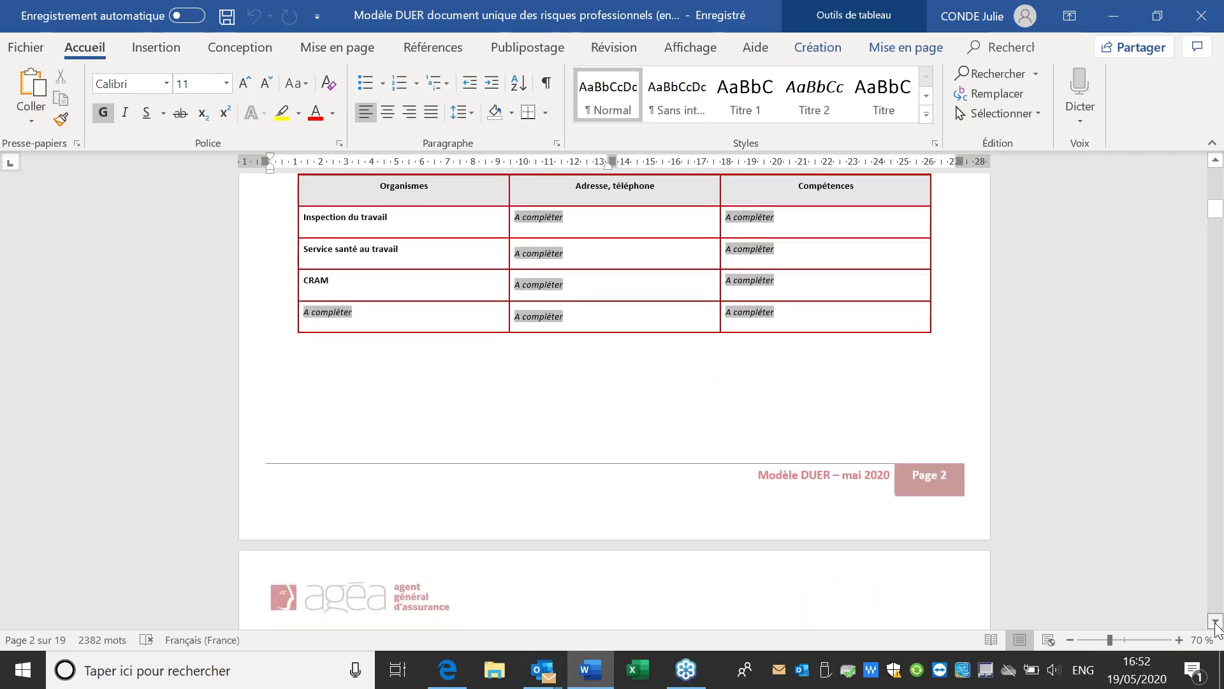
left_click(1216, 622)
left_click(1215, 622)
left_click(1215, 622)
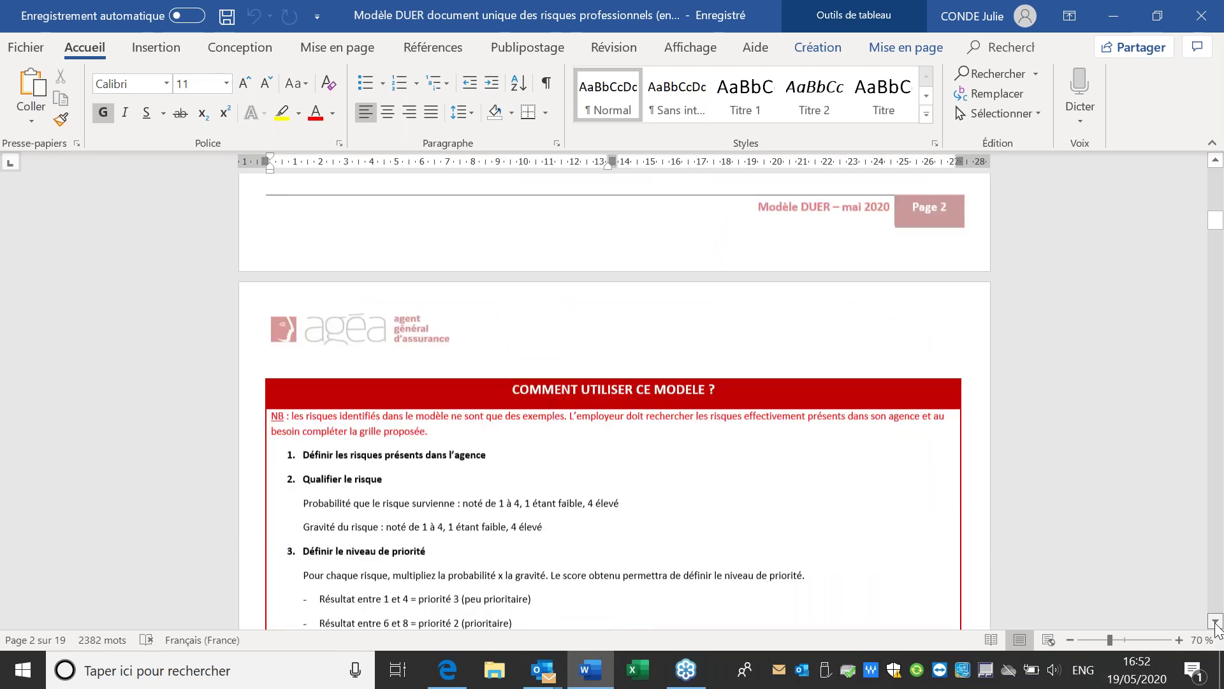
left_click(1215, 622)
left_click(1216, 622)
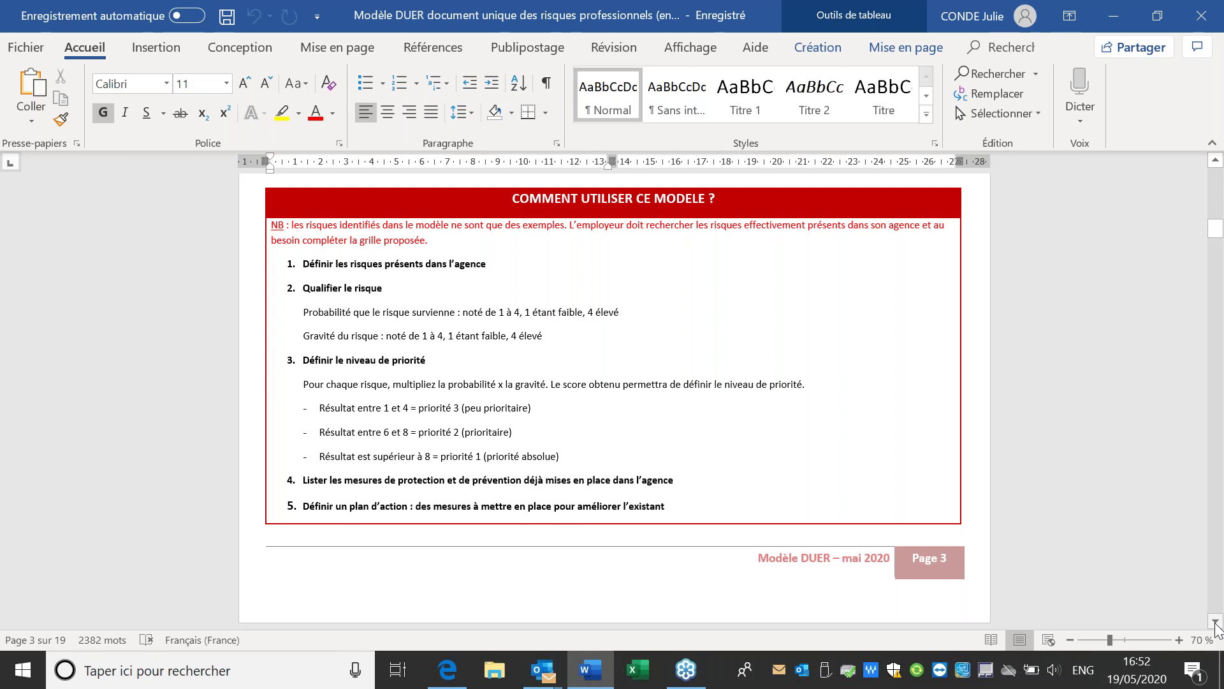
- Examine the risk table for sedentary agency employees on pages 4 and 5, including its rating and prevention columns
left_click(1217, 621)
left_click(1217, 621)
left_click(1216, 621)
left_click(1216, 621)
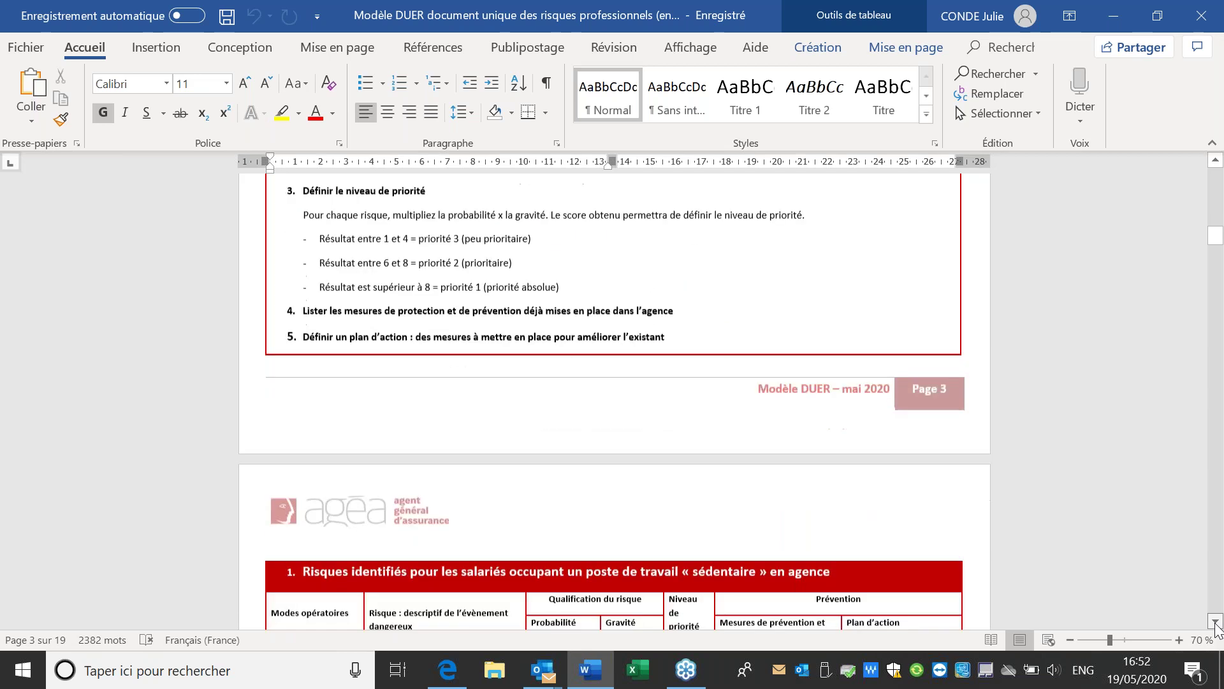
left_click(1216, 621)
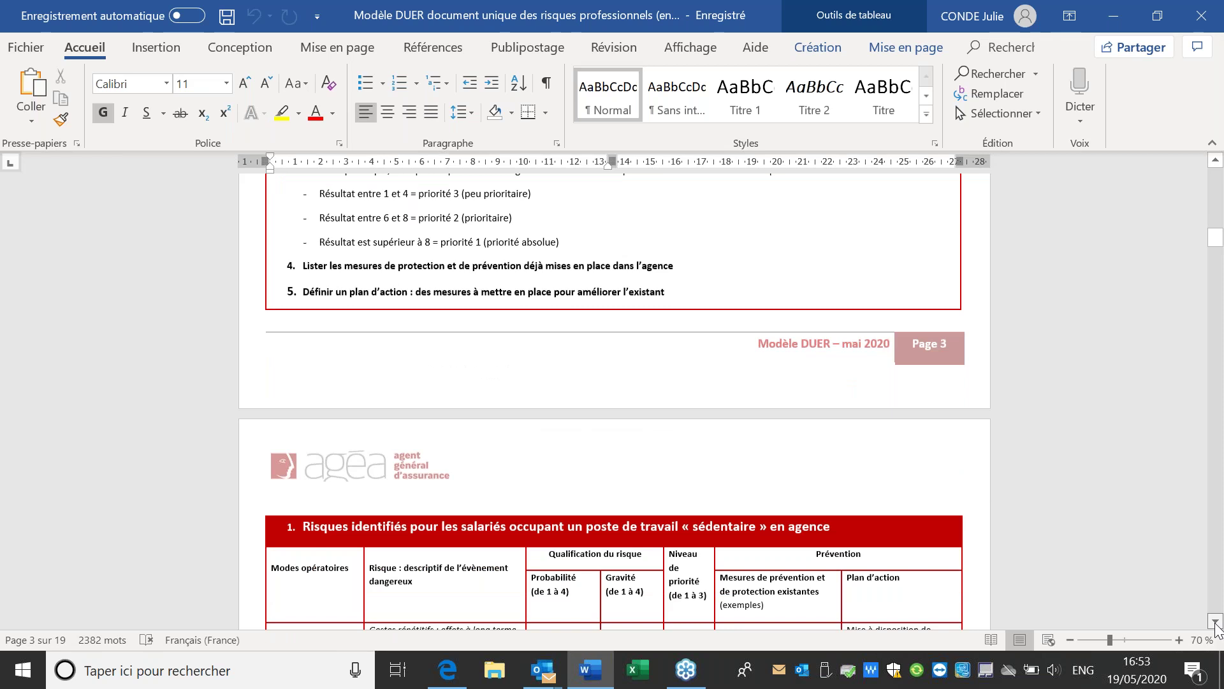
left_click(1216, 621)
left_click(1217, 621)
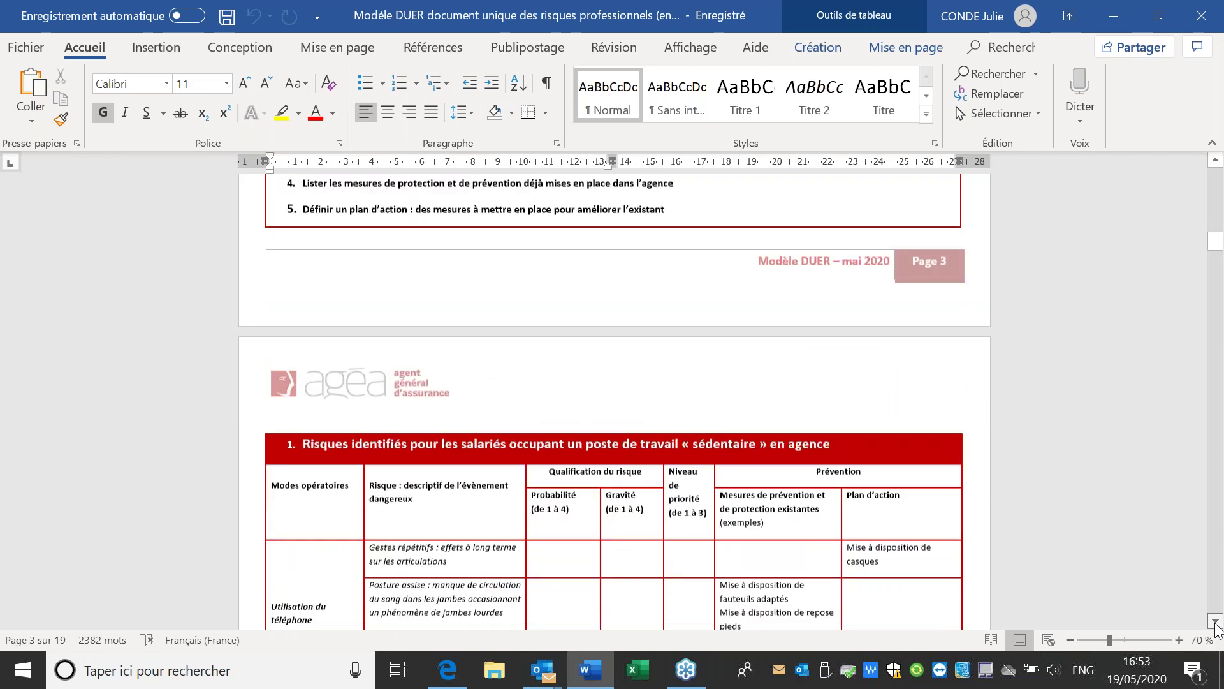
left_click(1216, 621)
left_click(1216, 621)
left_click(1216, 621)
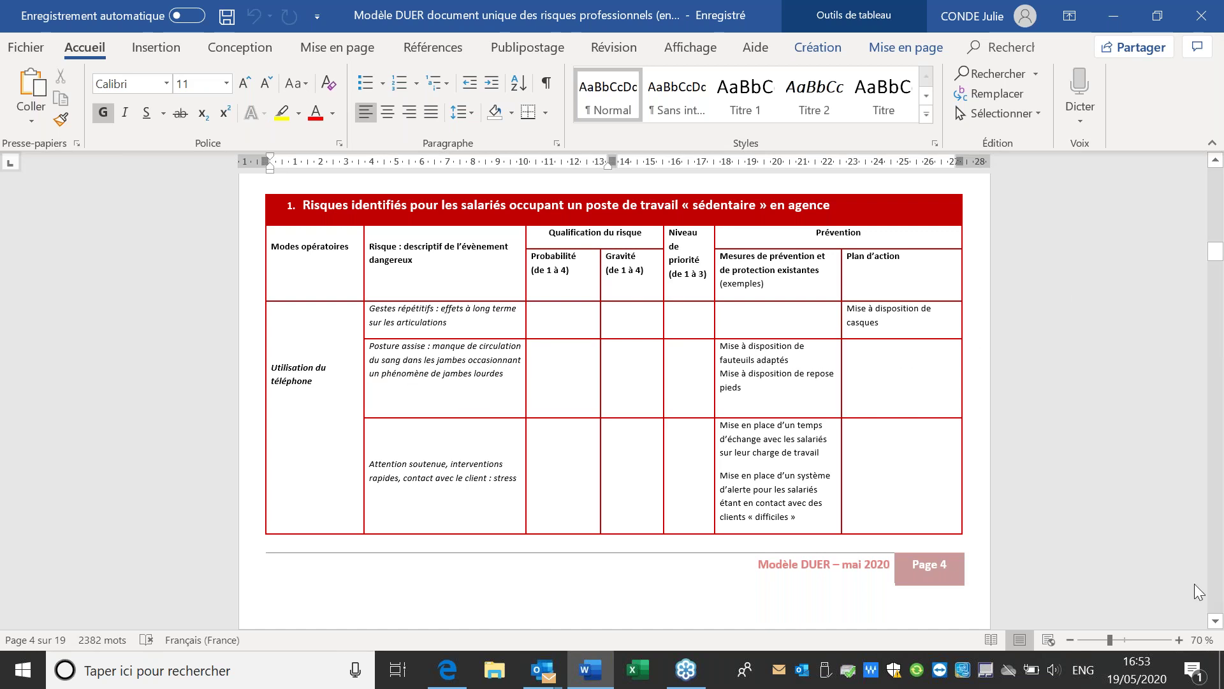
left_click(1215, 622)
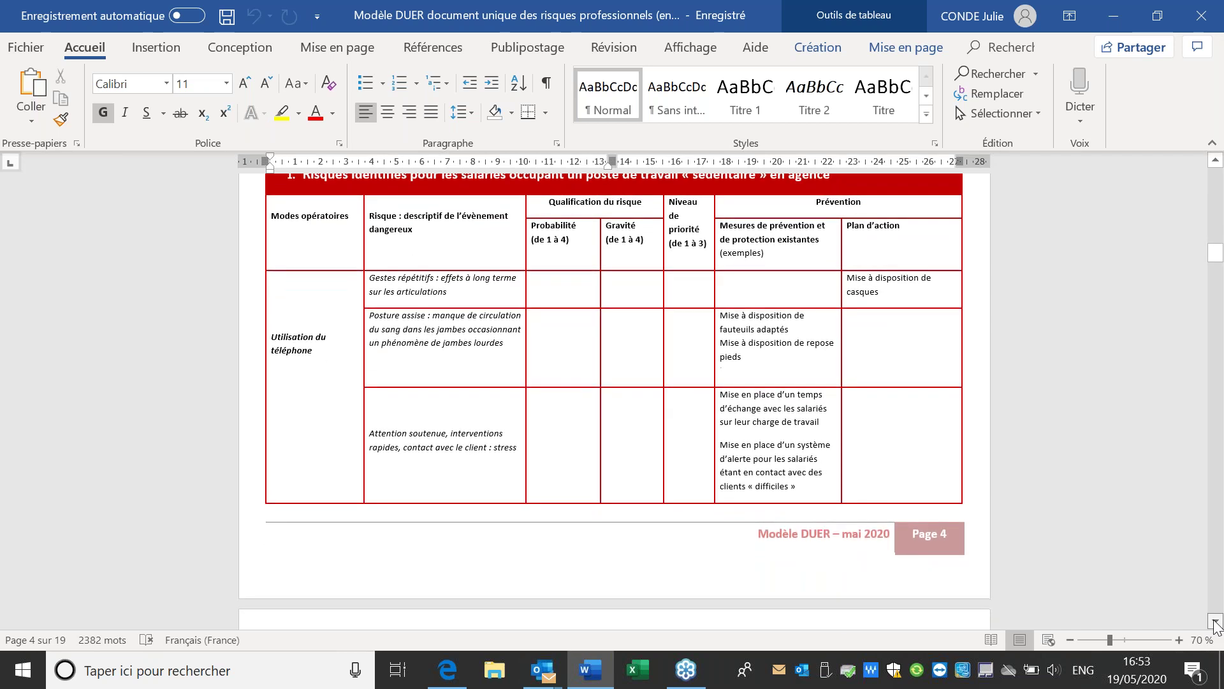
left_click_drag(1215, 622, 1215, 621)
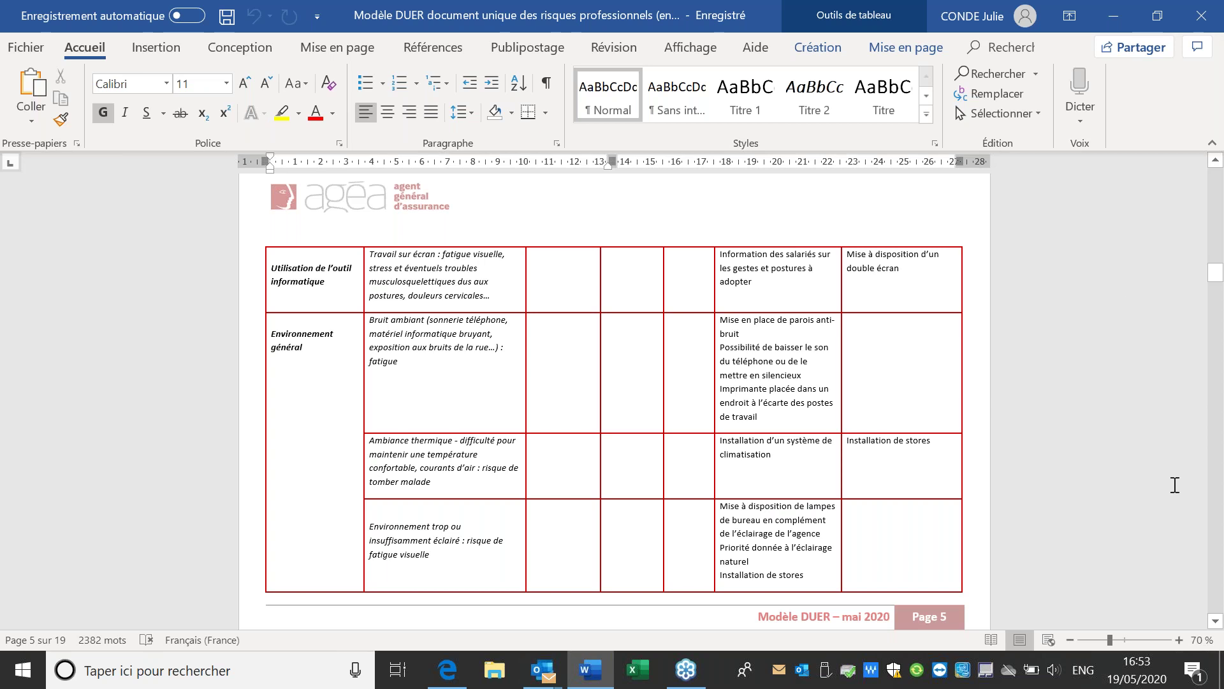
- In the sedentary-work table, rate the telephone use risk "Gestes répétitifs" with probability 3 and gravity 2
scroll(1175, 485, "up", 3)
scroll(1175, 485, "up", 5)
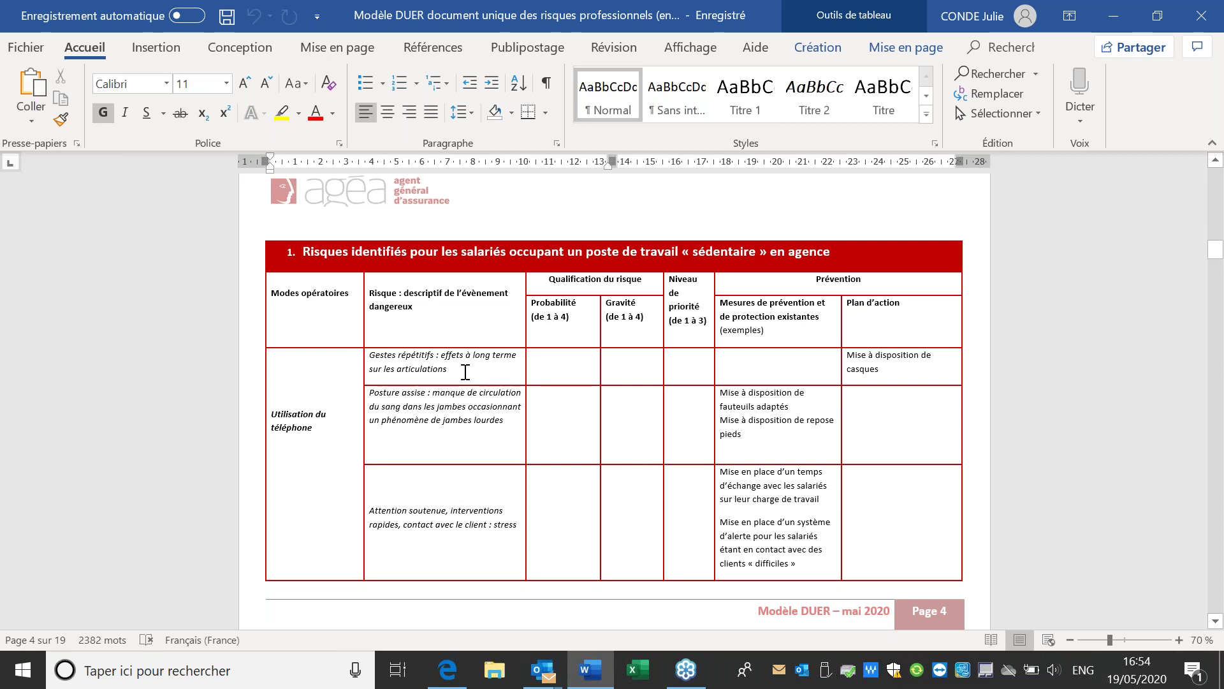
left_click(560, 361)
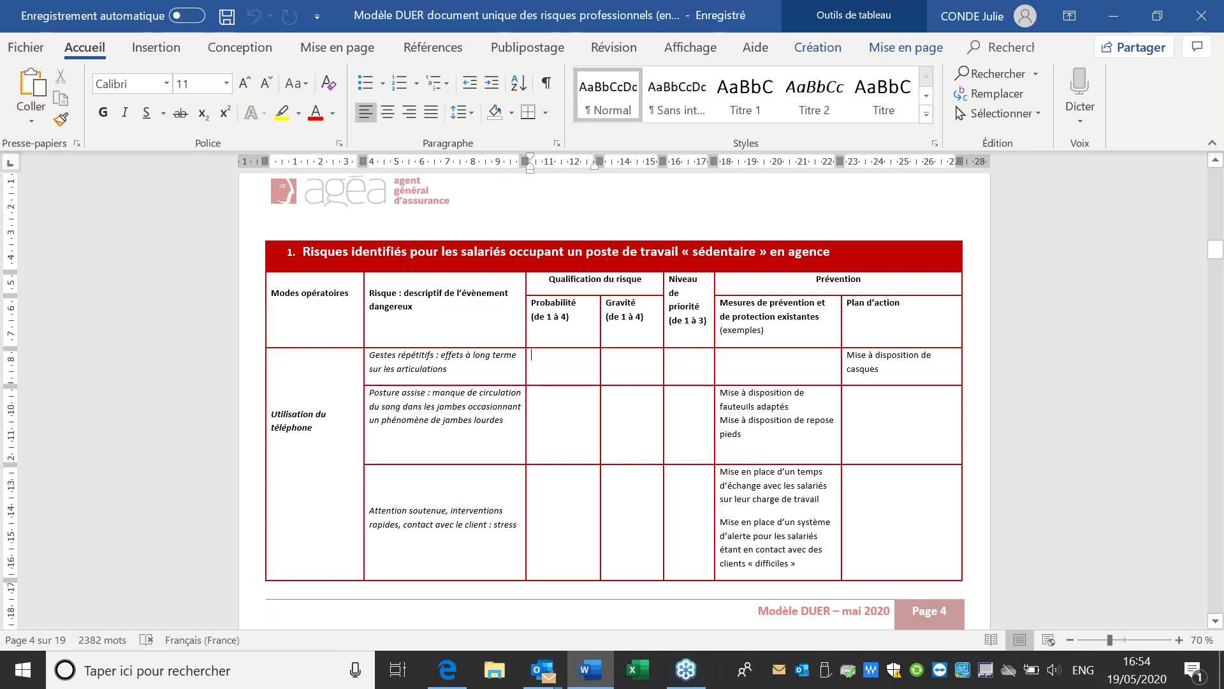
type("3")
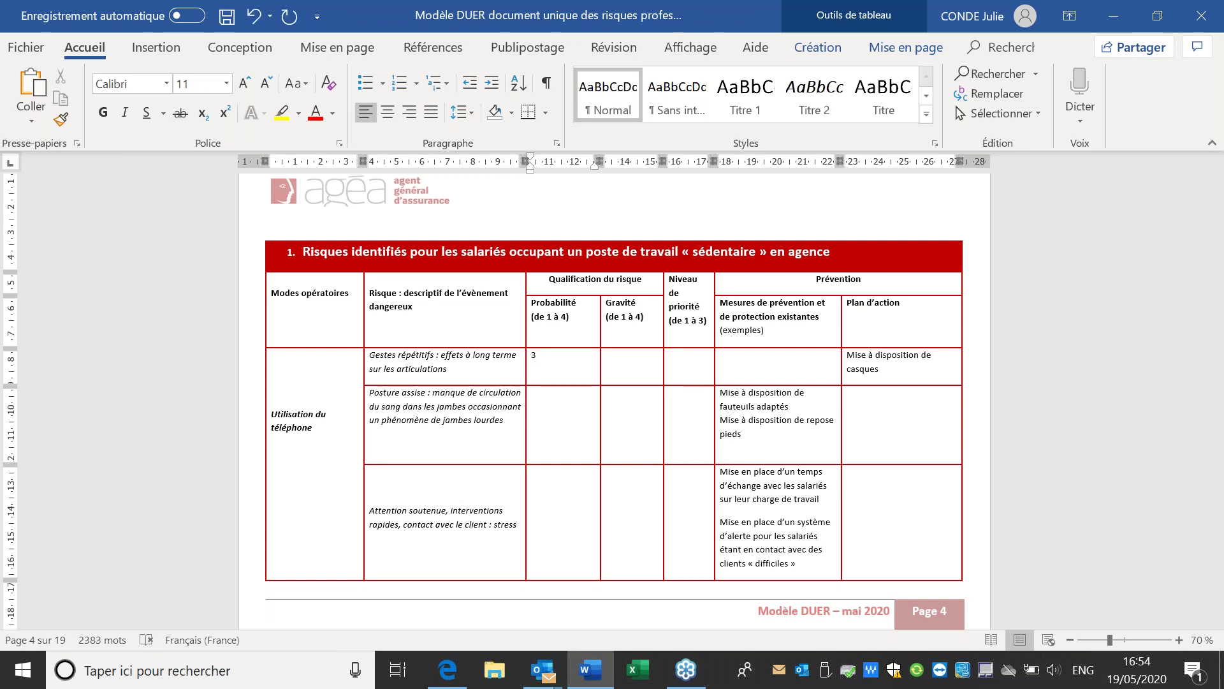
left_click(606, 355)
type("2")
left_click(532, 472)
left_click(608, 354)
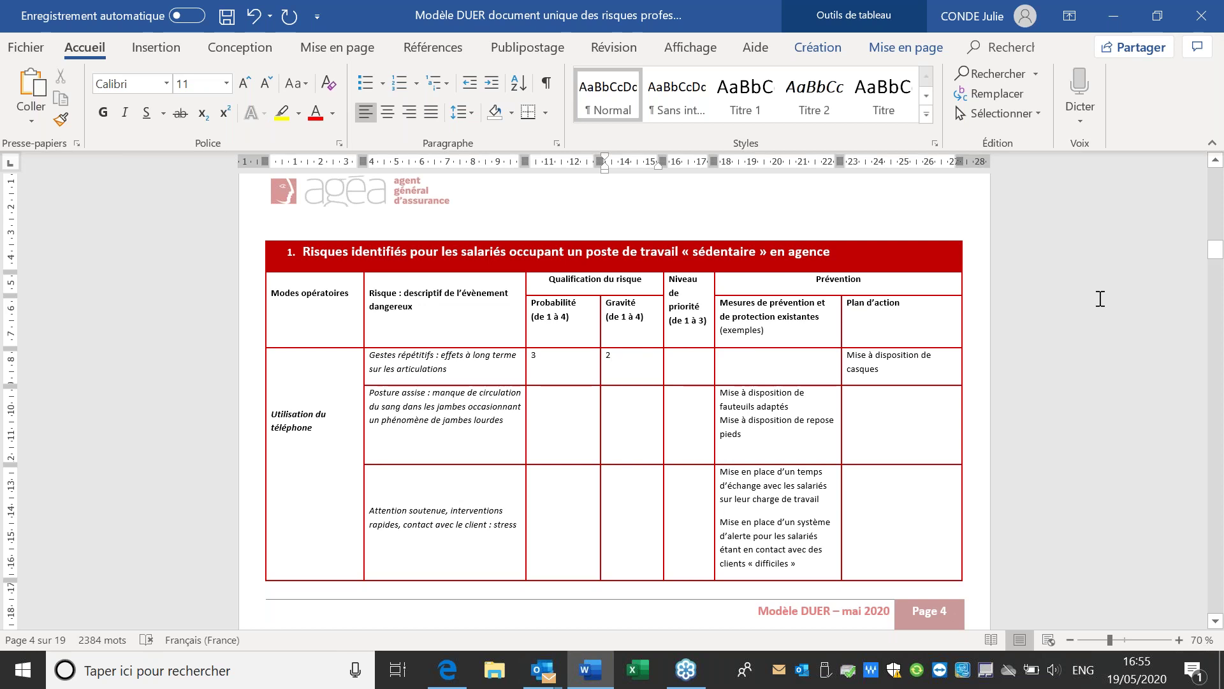
- Check the priority-level rules on page 3 and enter priority level 2 for the "Gestes répétitifs" risk
scroll(1101, 298, "up", 2)
scroll(613, 404, "up", 8)
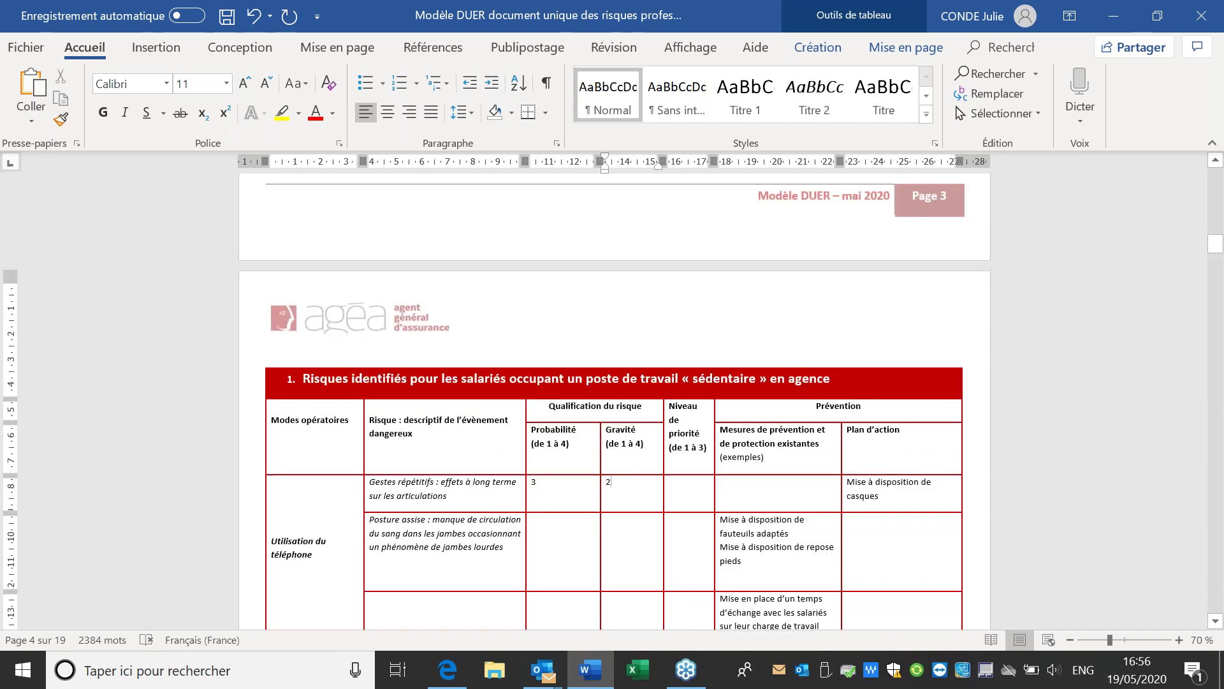
scroll(613, 405, "up", 2)
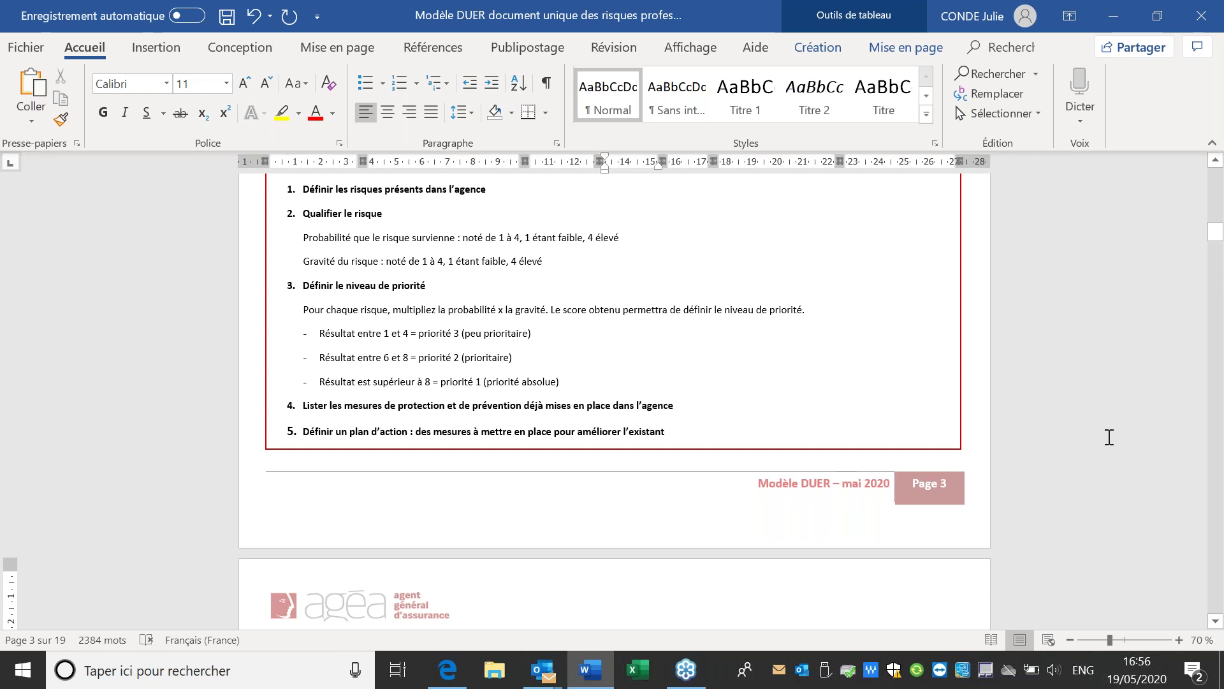
left_click(1217, 620)
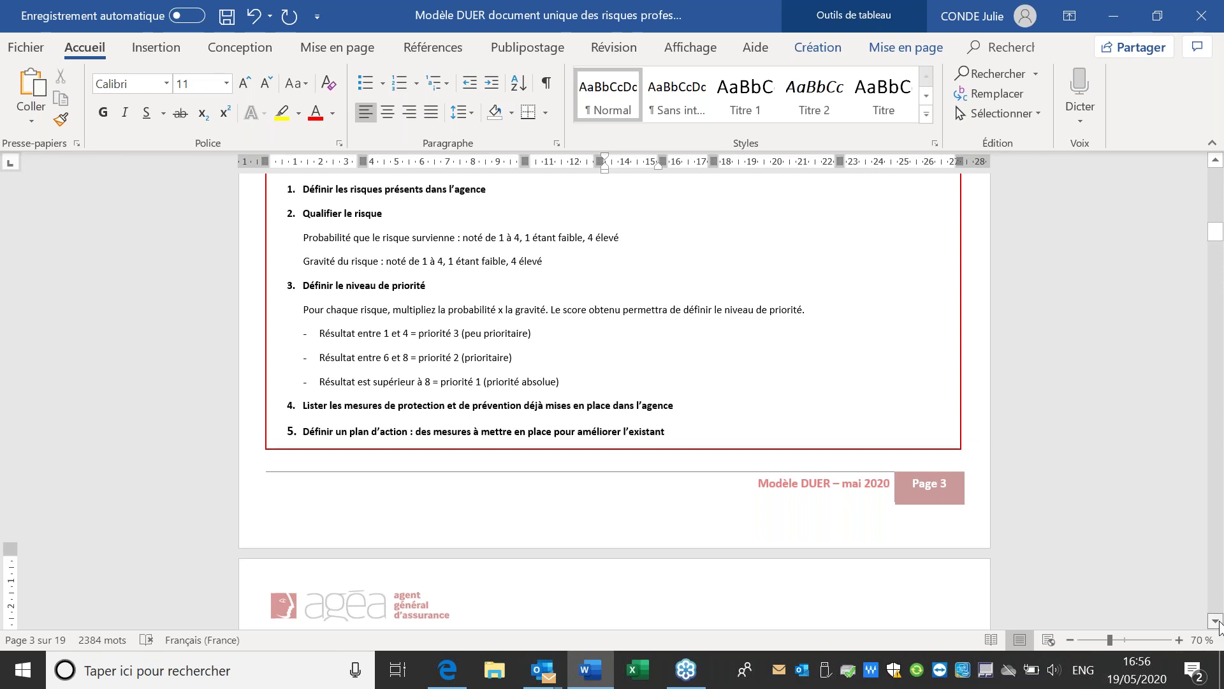
left_click_drag(1218, 622, 1218, 622)
left_click(701, 354)
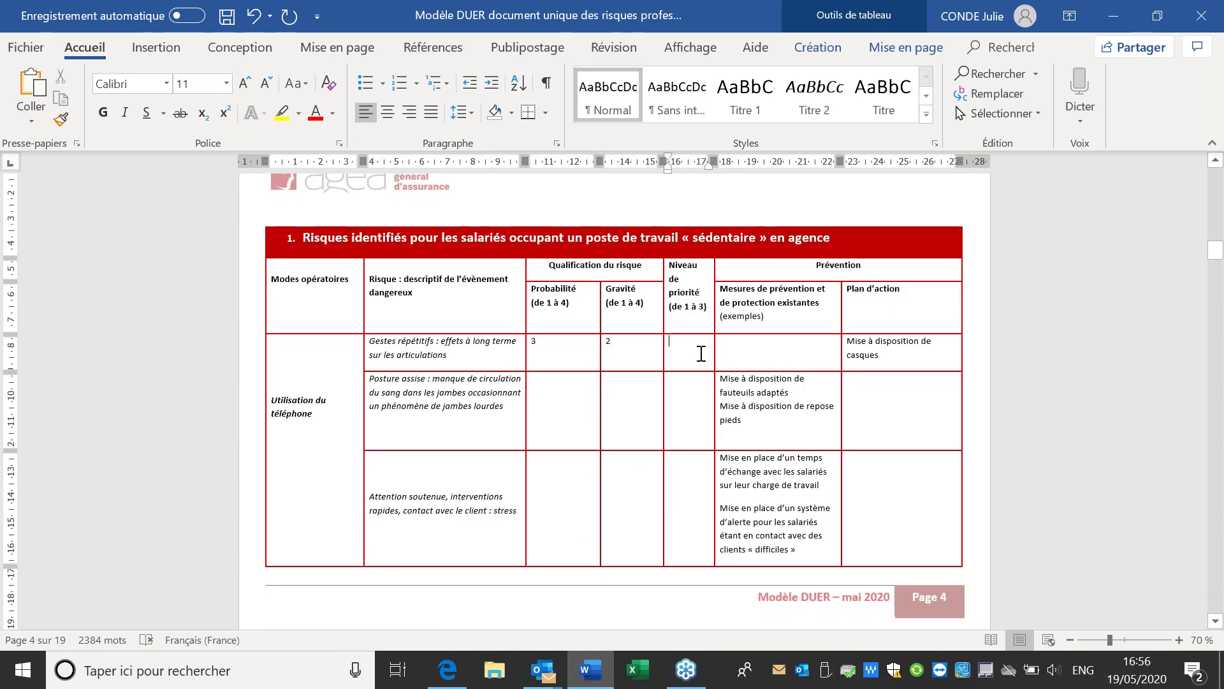
type("2")
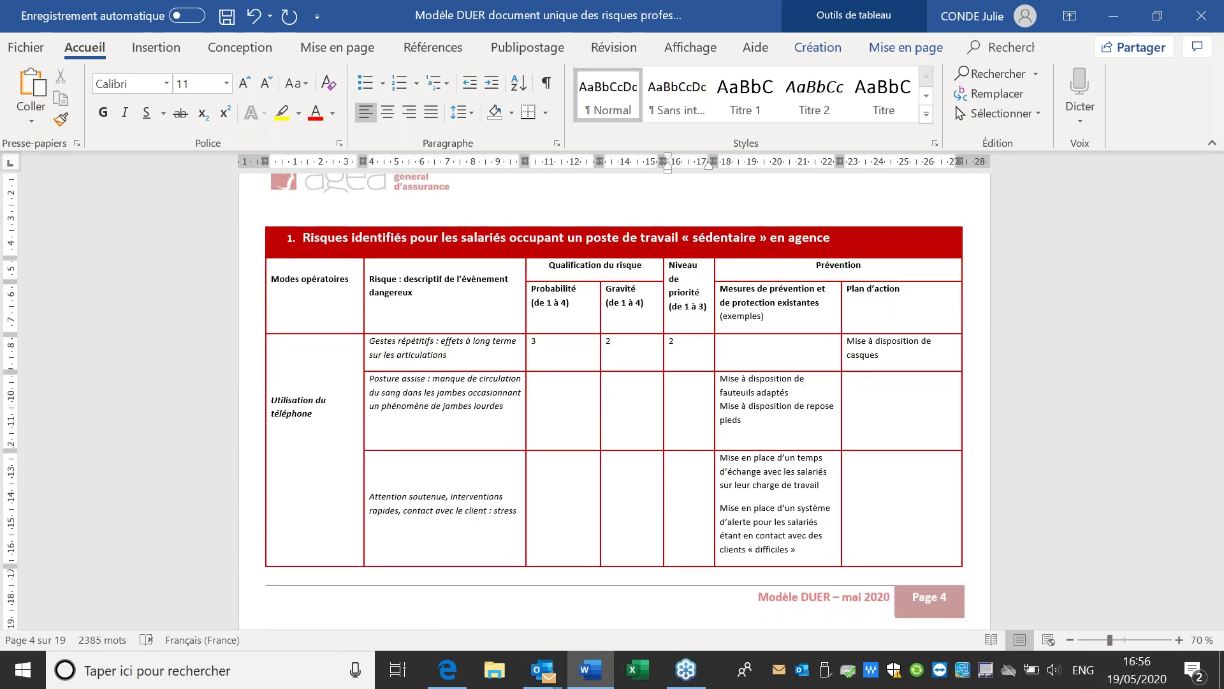
- Review the existing prevention measures and action plan cells for the "Gestes répétitifs" risk
left_click(784, 357)
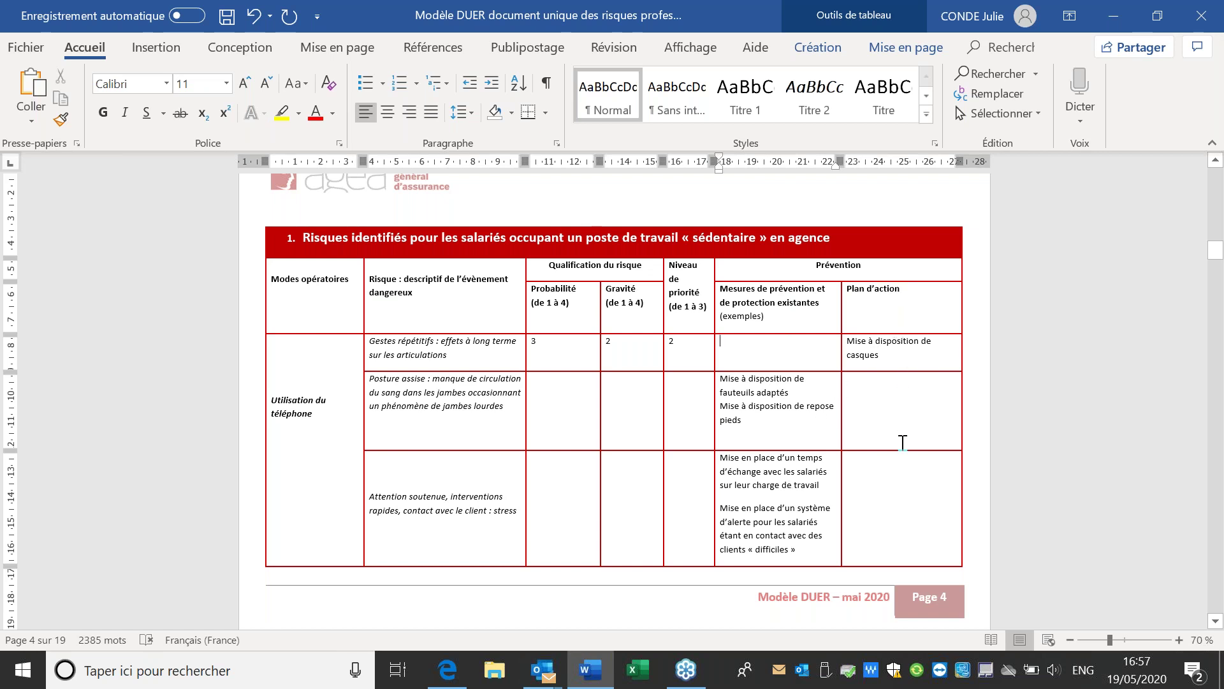
left_click(745, 354)
left_click(901, 358)
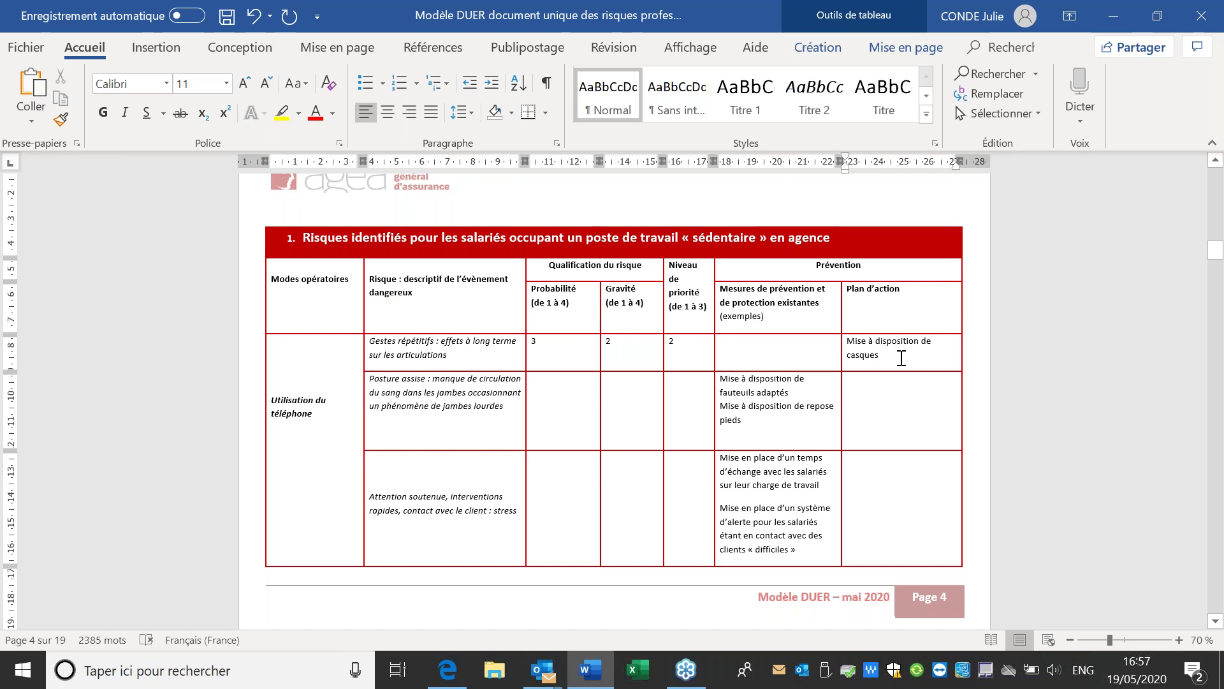
- Examine the Annexe 1 table of Covid-19 risks and prevention for remote work and company premises, and return to the first page
left_click(1216, 621)
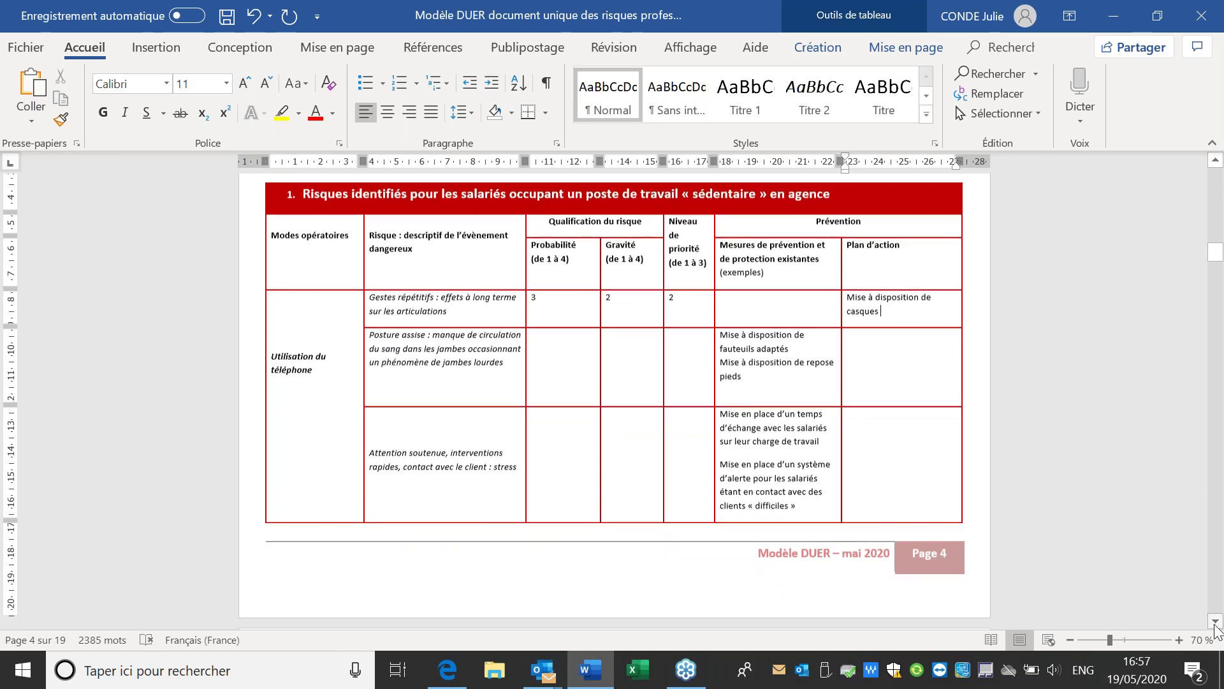
left_click_drag(1215, 621, 1216, 622)
left_click_drag(1218, 376, 1222, 487)
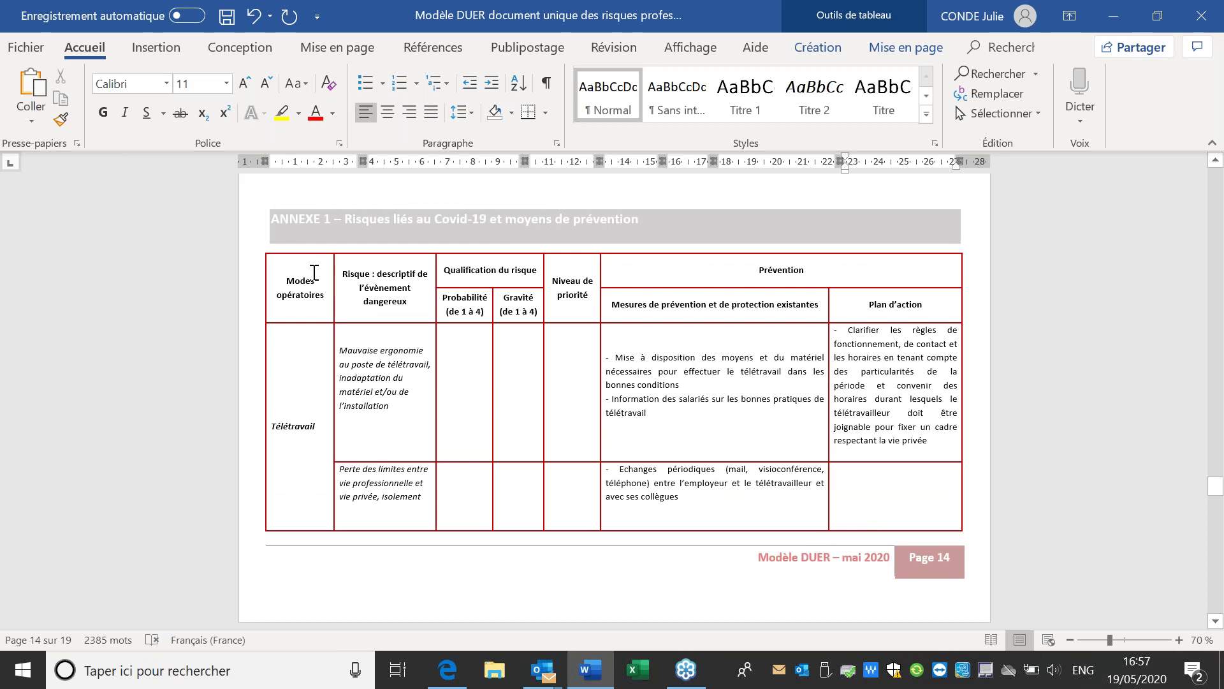
left_click(492, 304)
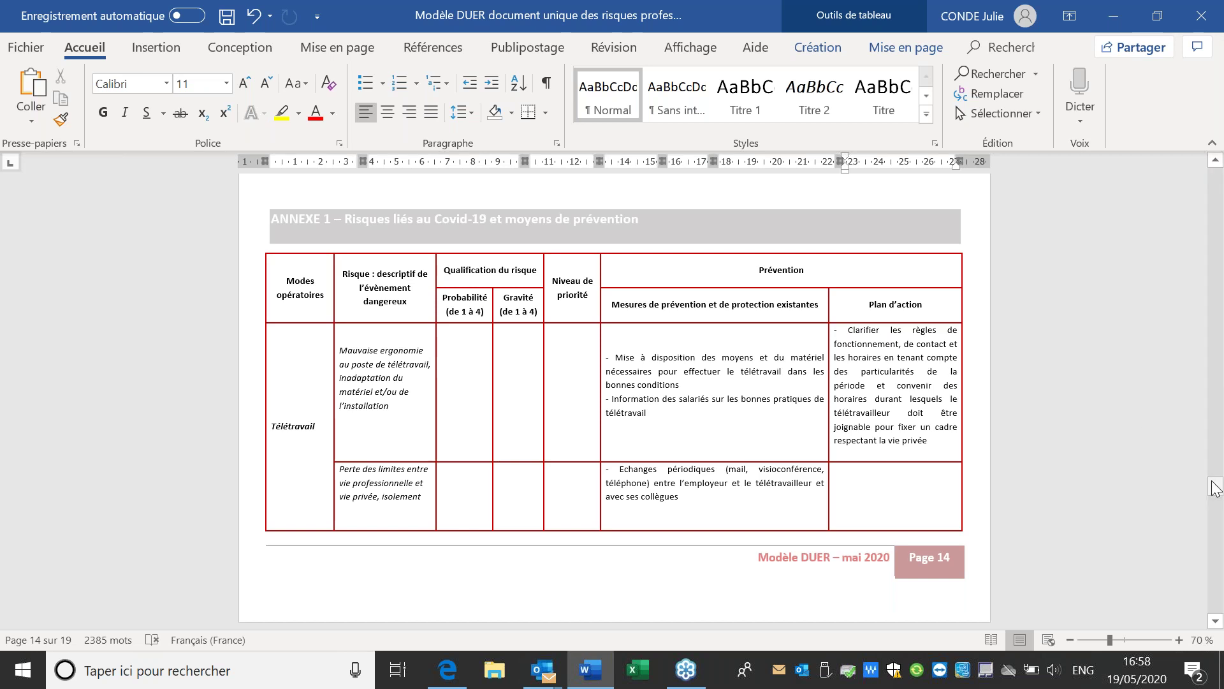
left_click_drag(1212, 481, 1216, 493)
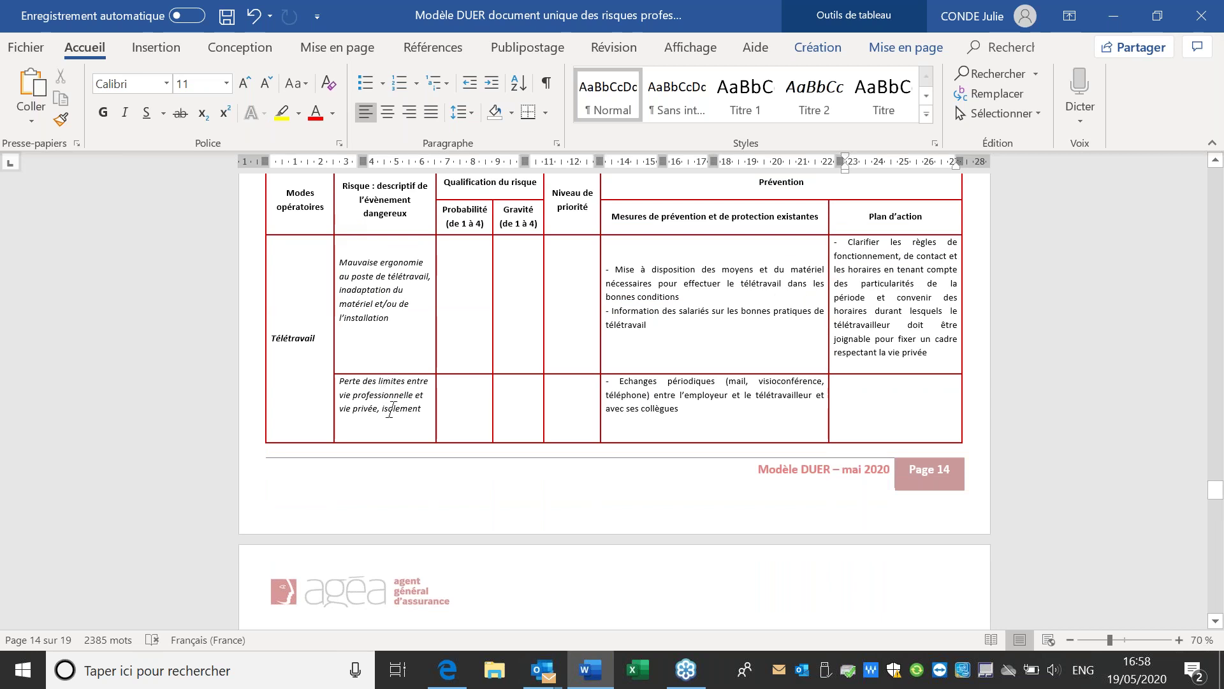
left_click_drag(1215, 489, 1218, 510)
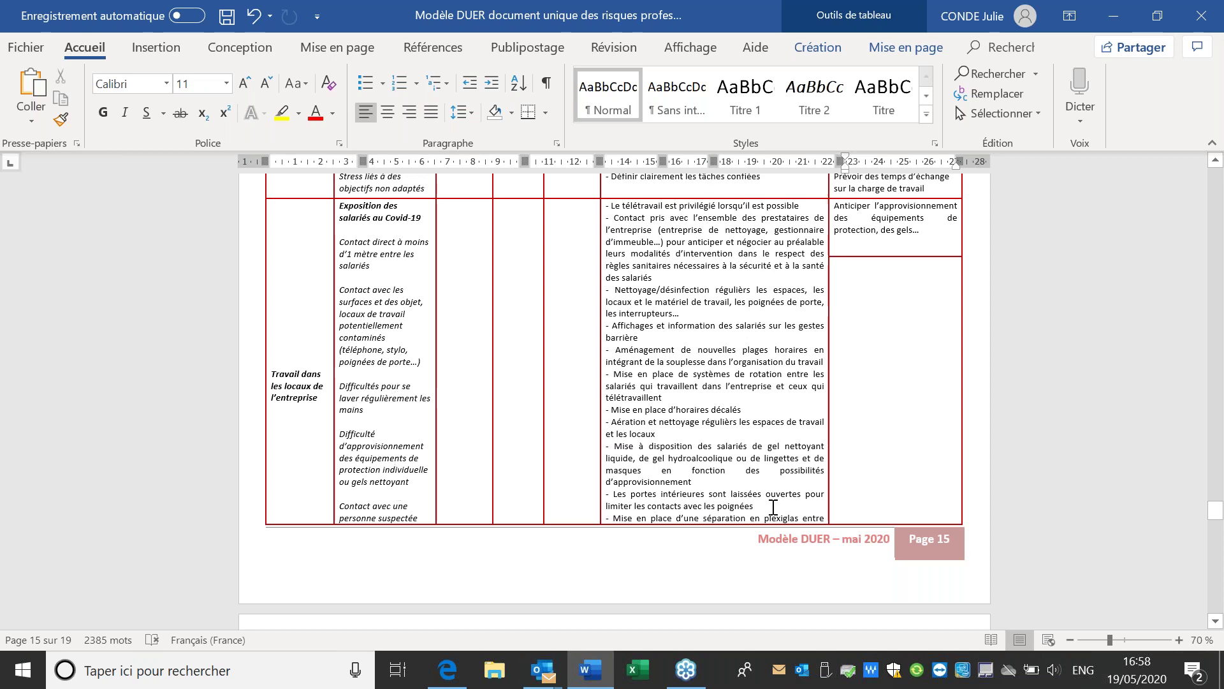
left_click_drag(1216, 508, 1220, 173)
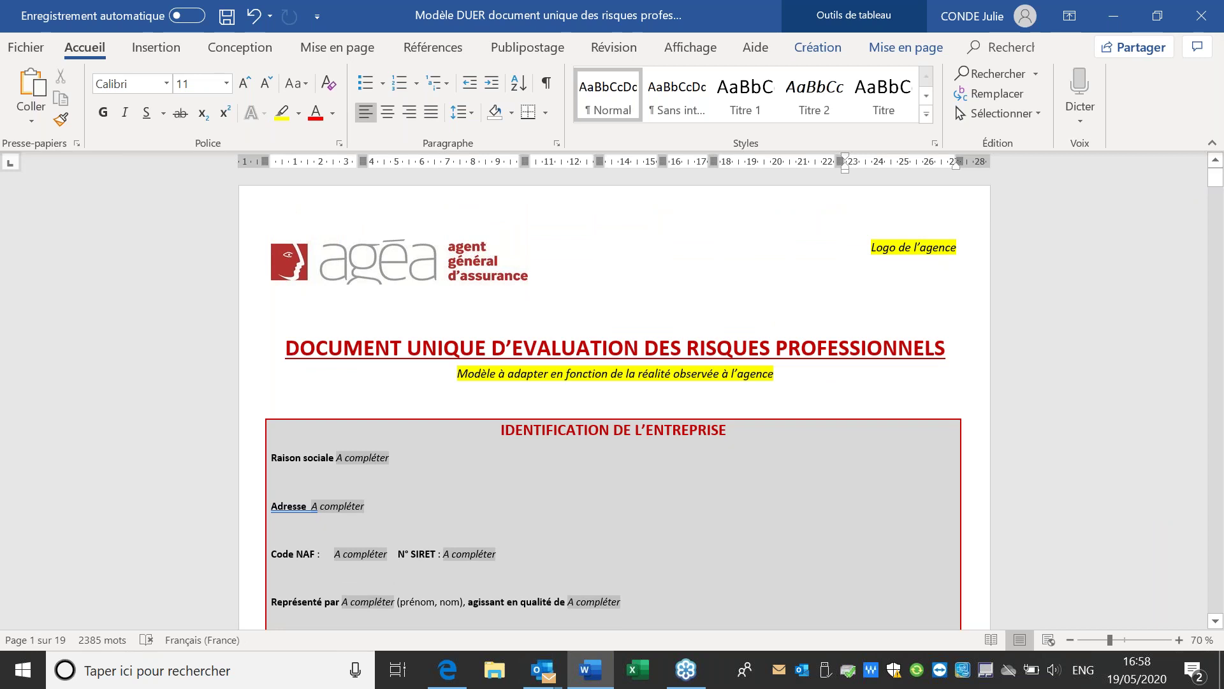